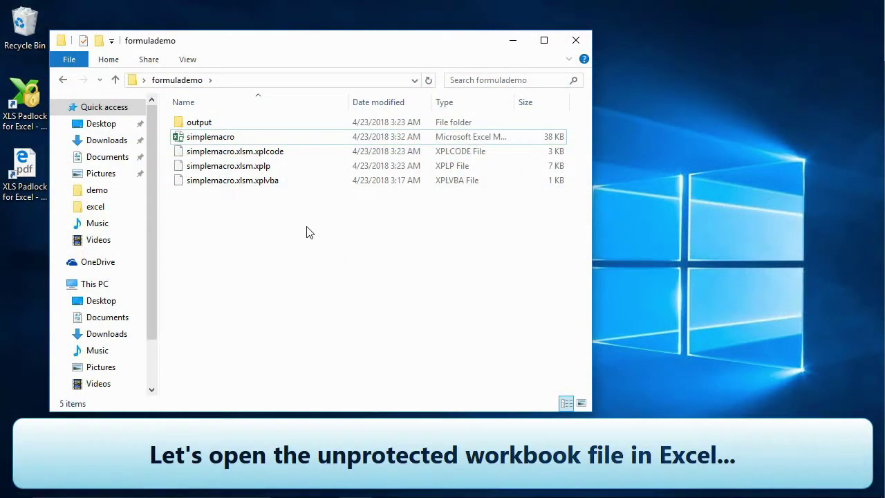
- Open the simplemacro workbook from the formulademo folder in Excel
double_click(220, 139)
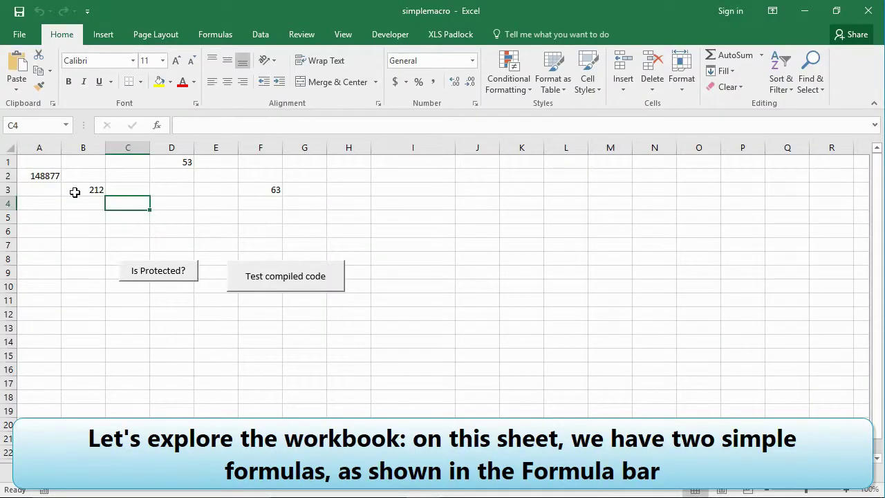
- Inspect the formulas in A2 and B3, then in K4, H7, D11 and B15 on Formula Demo
left_click(54, 177)
left_click(94, 189)
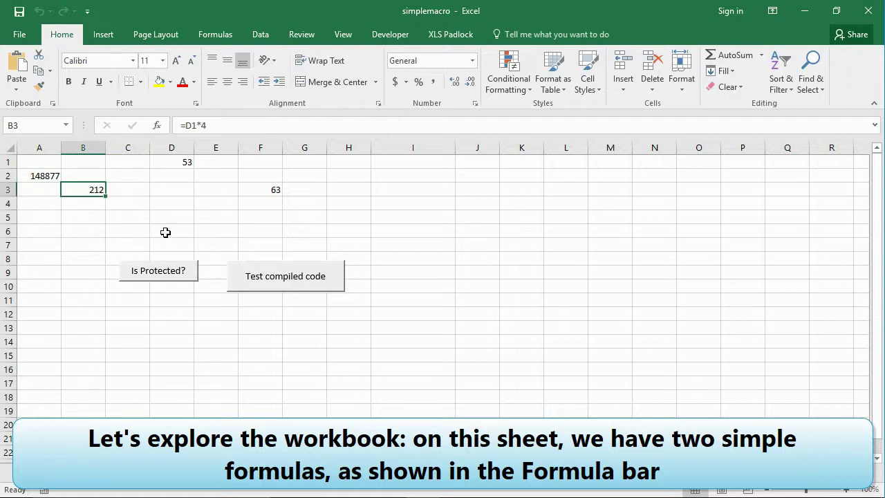
left_click(154, 472)
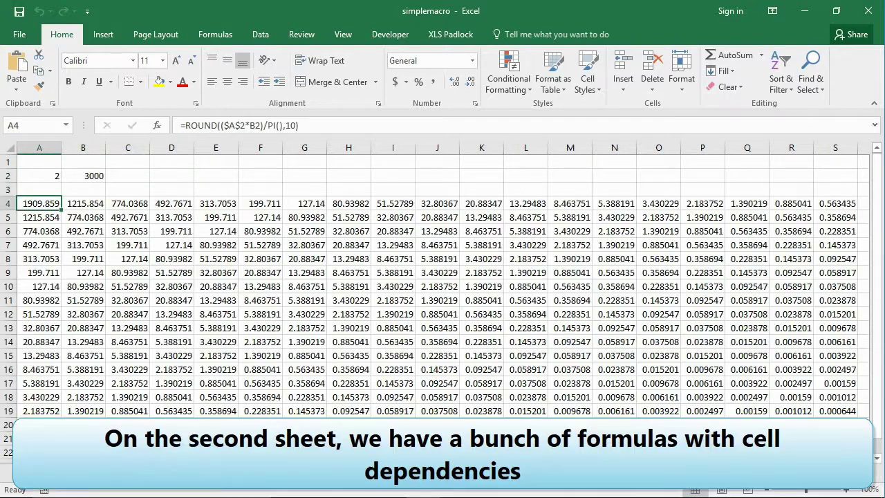
left_click(489, 206)
left_click(350, 243)
left_click(190, 296)
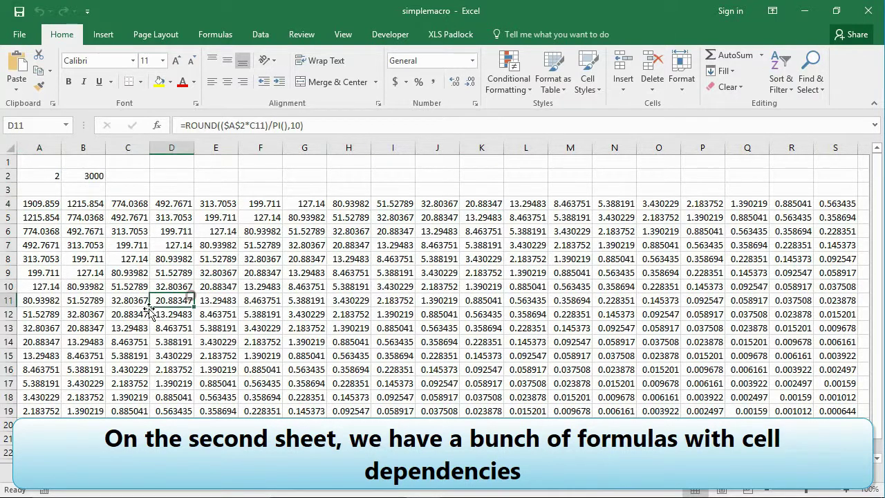
left_click(104, 354)
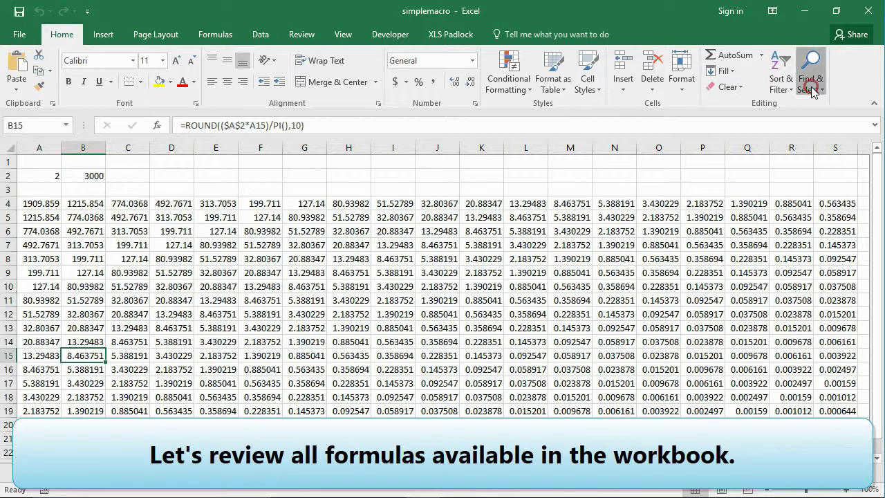
- Find all cells containing '=' across both sheets, enlarging the results list, then close Find
left_click(812, 89)
left_click(802, 118)
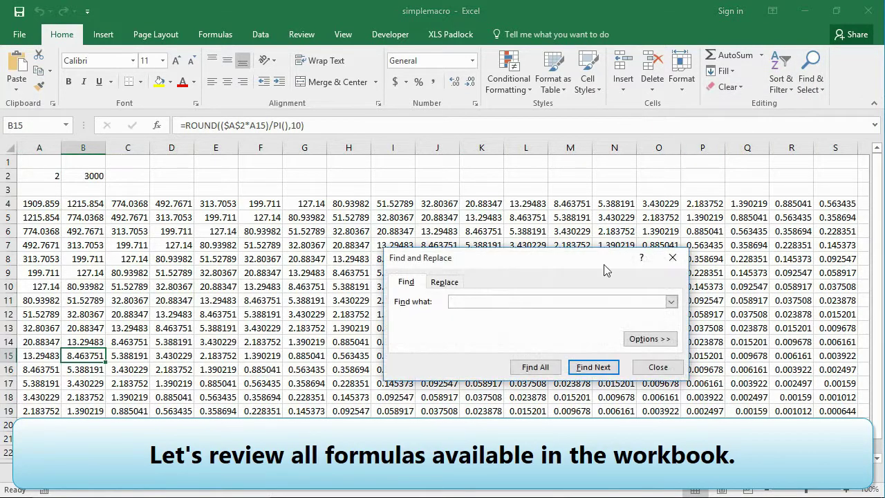
type("=")
left_click(536, 367)
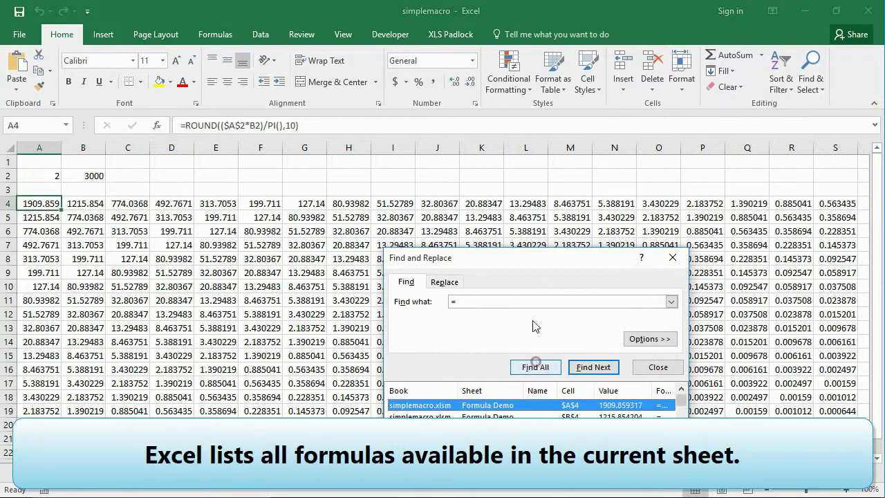
left_click_drag(385, 251, 234, 127)
mouse_move(681, 281)
left_mouse_down()
mouse_move(688, 367)
mouse_move(681, 275)
left_mouse_up()
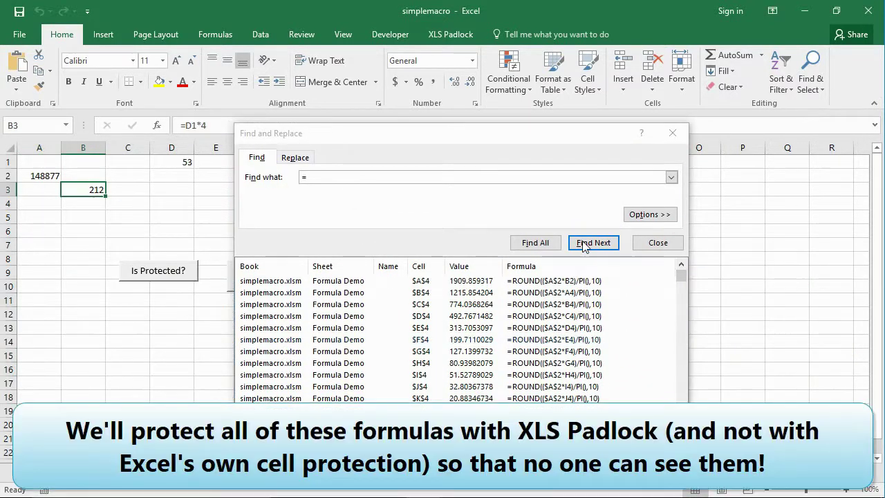
left_click(536, 243)
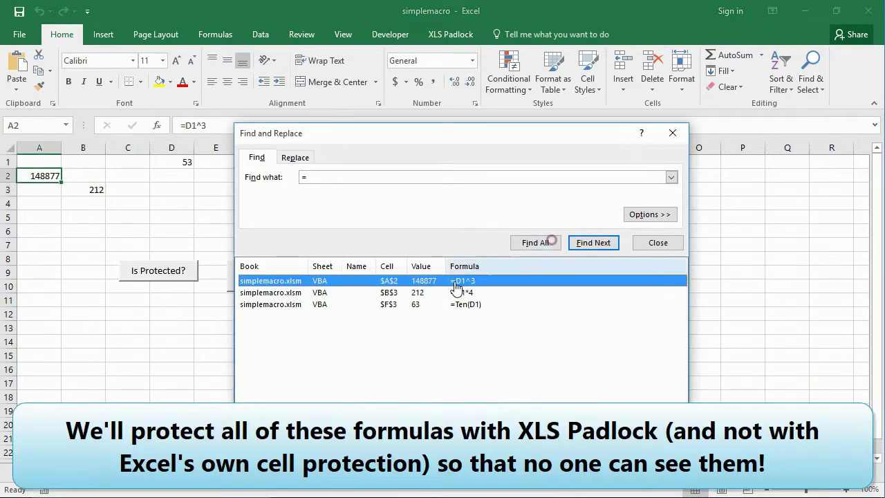
left_click(673, 135)
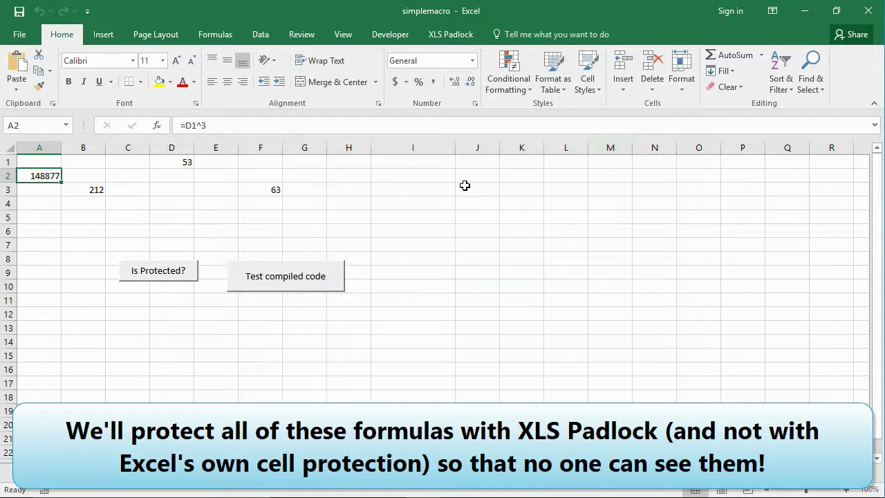
- Build the Simple Protection Demo EXE despite the no-protected-formulas warning, then test it
left_click(444, 39)
left_click(20, 85)
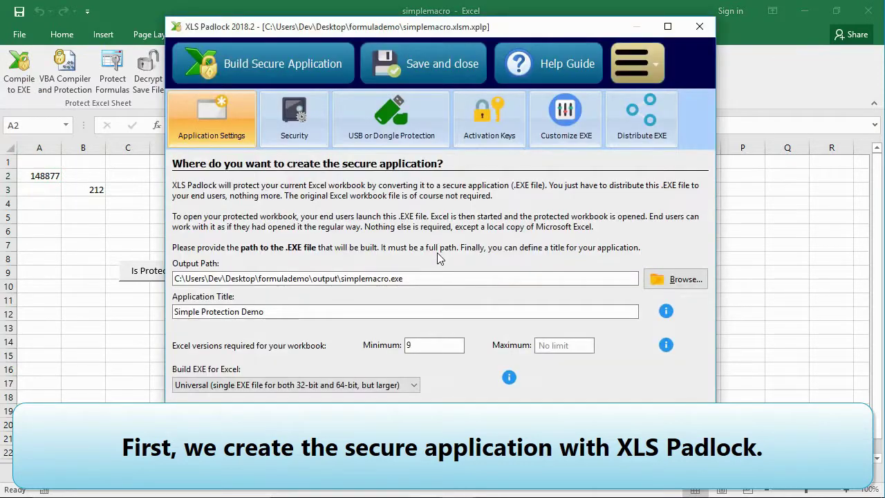
left_click(266, 70)
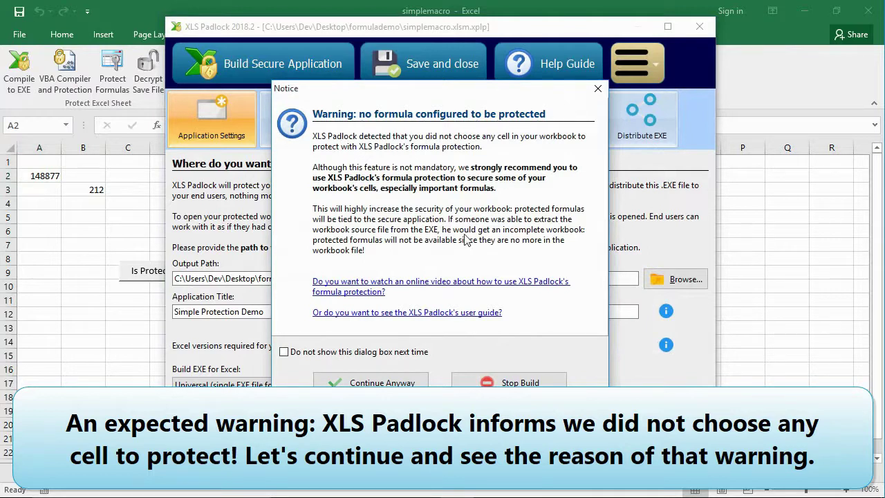
left_click(415, 377)
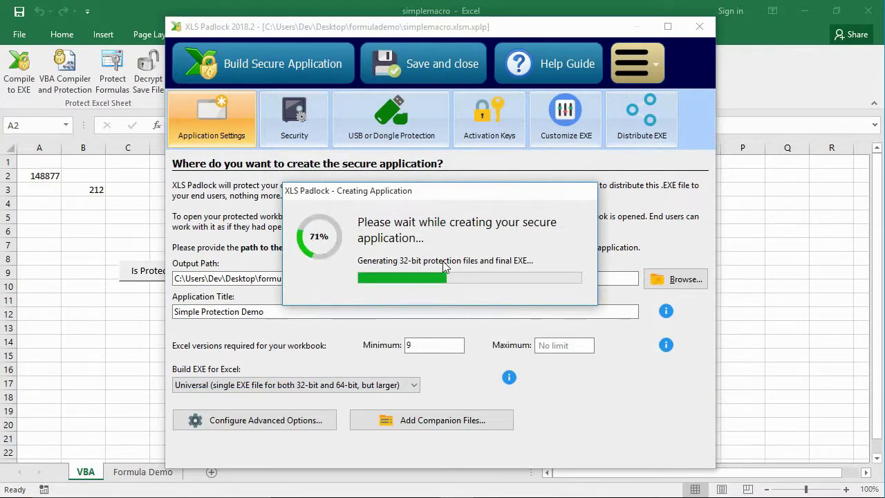
left_click(380, 222)
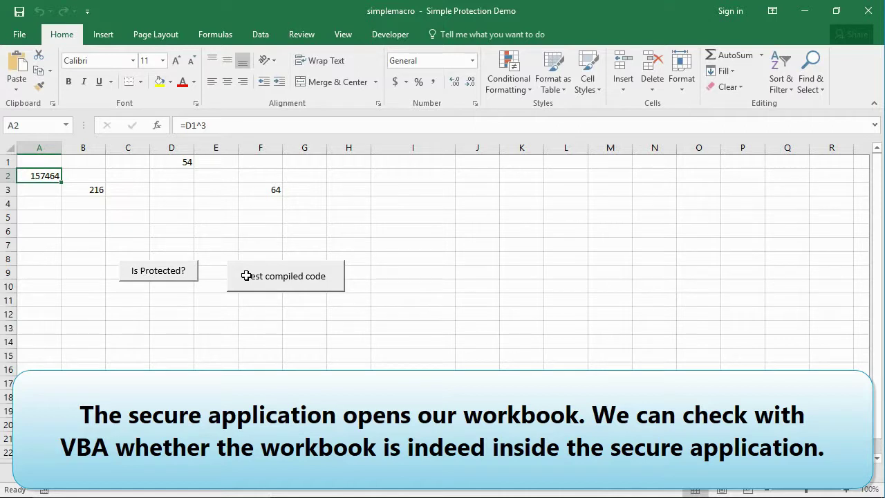
- Run the Is Protected? check, acknowledge 'Protected', and view the formulas in F3, B3 and A2
left_click(135, 270)
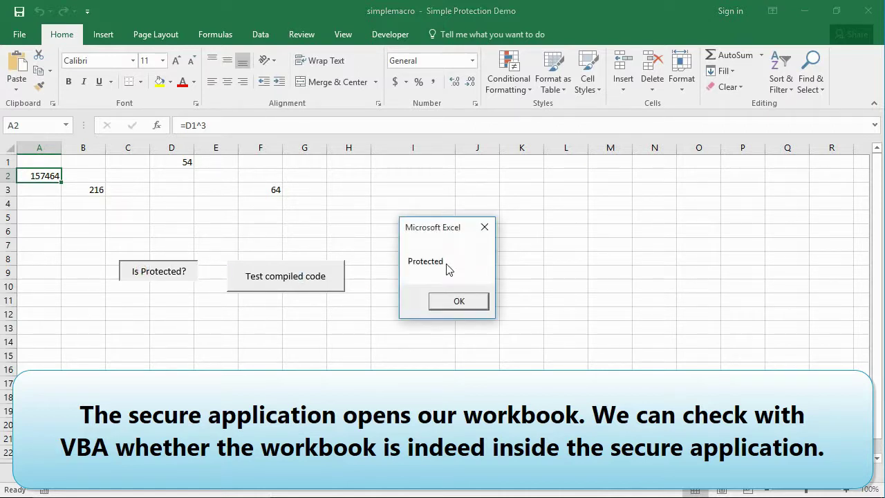
left_click(458, 301)
left_click(270, 191)
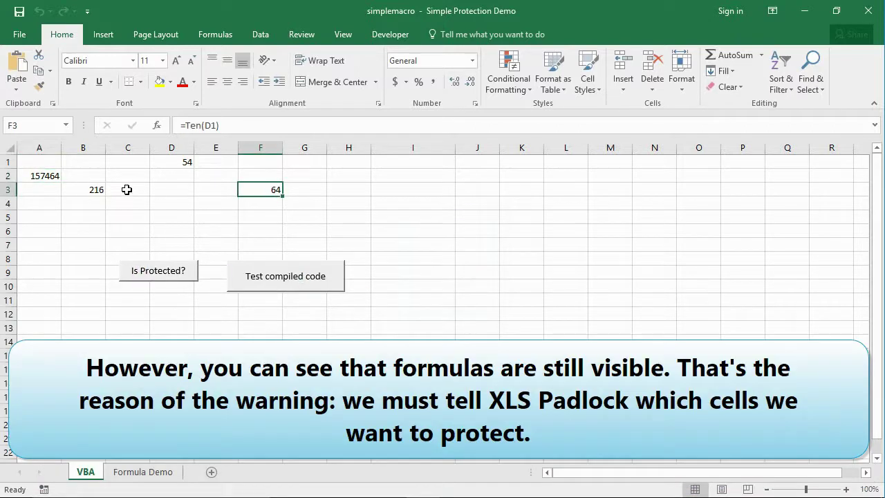
left_click(95, 188)
left_click(50, 177)
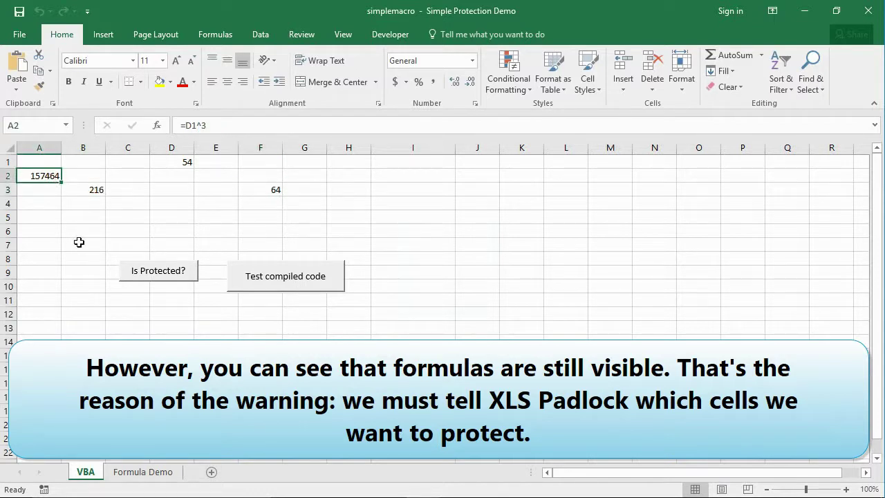
- On the Formula Demo sheet, view the formulas in D8, G10, J9 and another cell
left_click(141, 471)
left_click(163, 259)
left_click(322, 290)
left_click(374, 332)
left_click(456, 274)
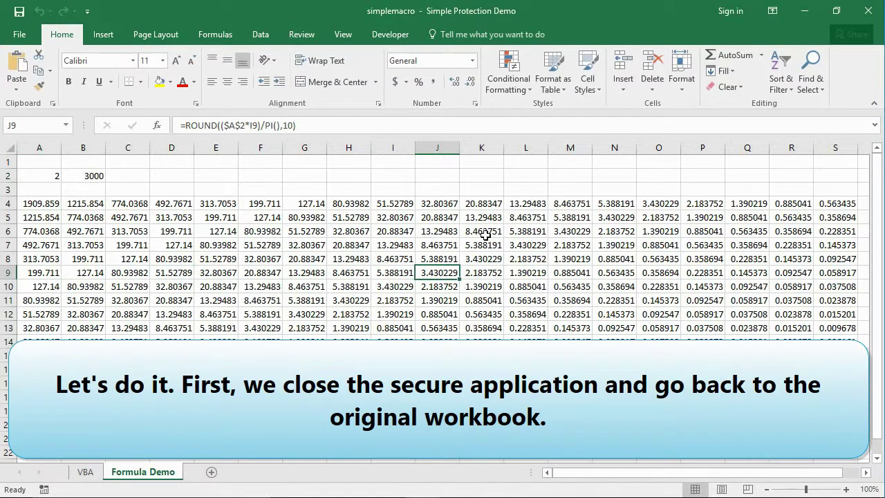
- Close the test workbook without saving, then save and close the XLS Padlock settings
left_click(873, 19)
left_click(444, 269)
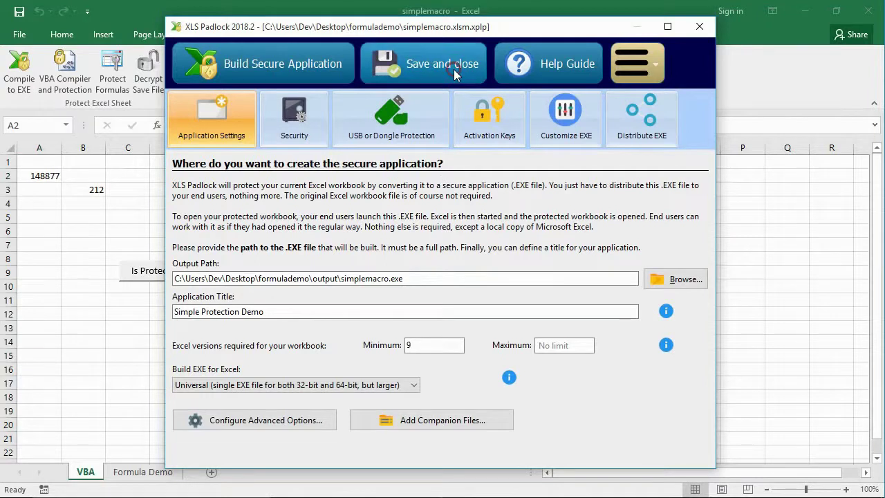
left_click(453, 64)
- Check the Manage Formulas to Protect list, confirm it holds 0 formulas, and close it
left_click(214, 211)
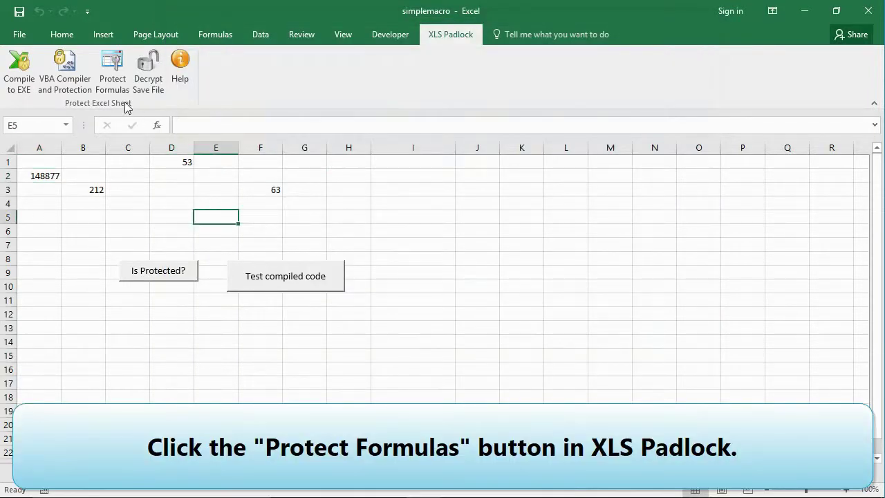
left_click(121, 78)
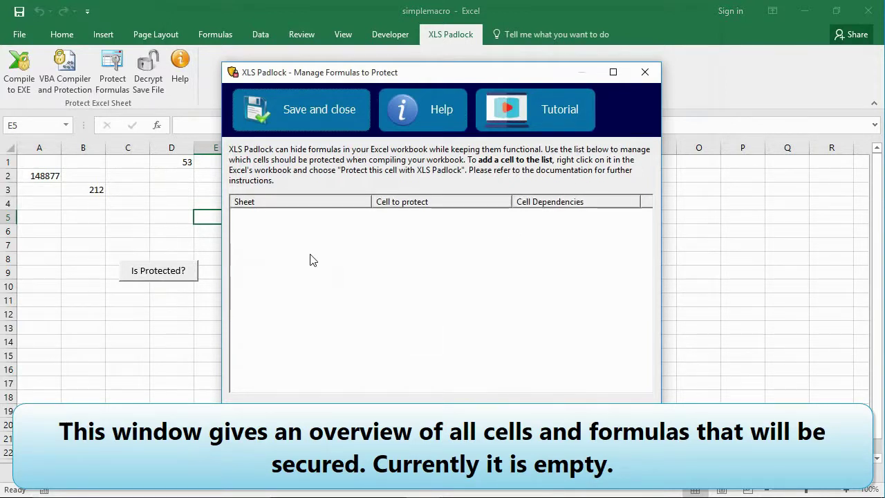
left_click(644, 72)
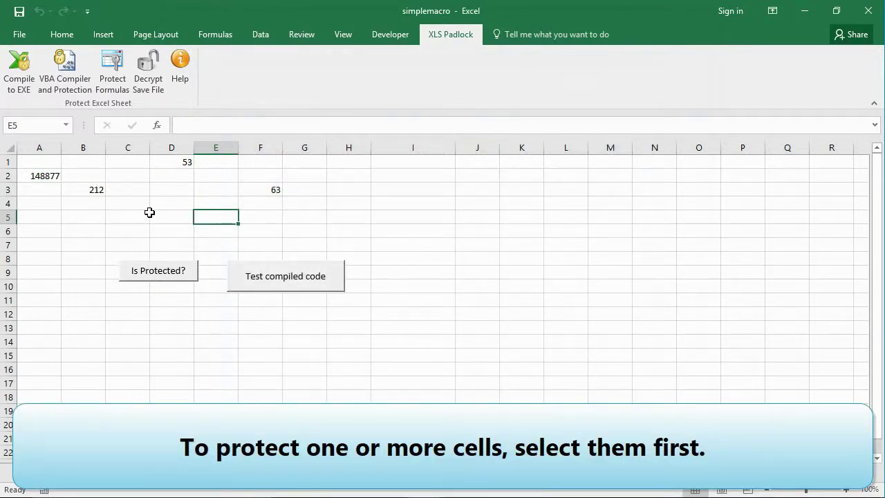
- Mark cells A2 and B3 on the VBA sheet for XLS Padlock protection
left_click(57, 179)
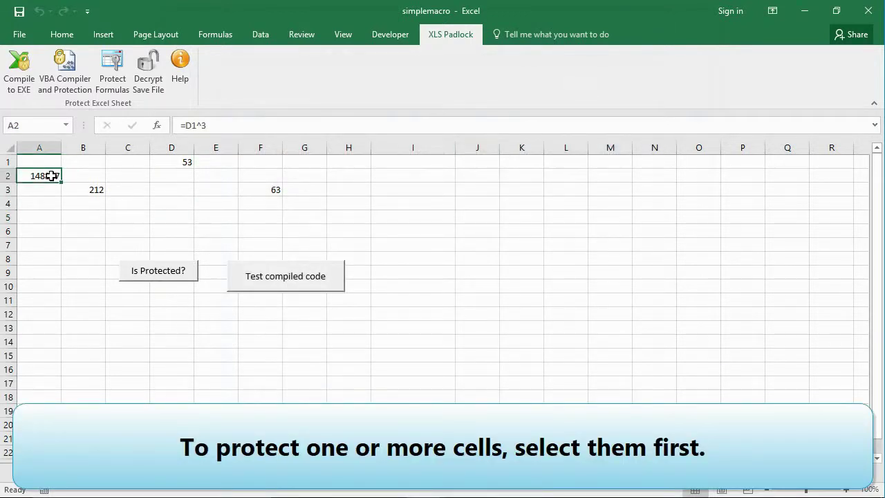
left_click(97, 190, "ctrl")
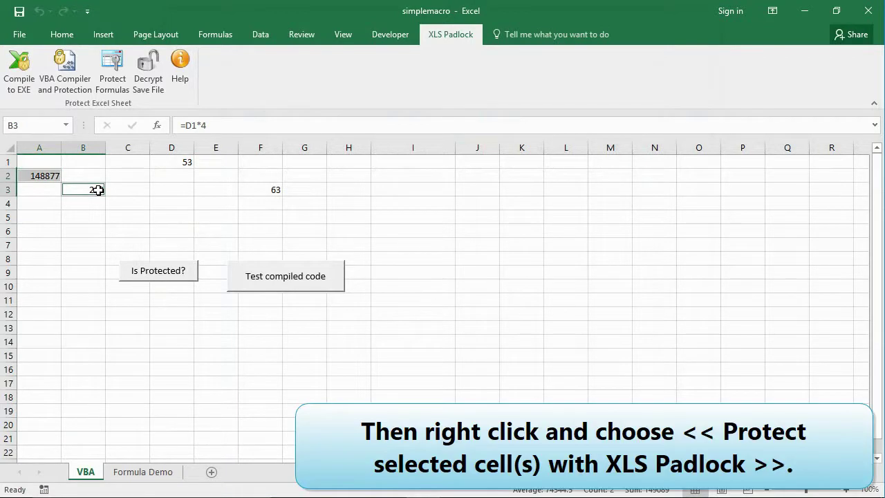
right_click(98, 190)
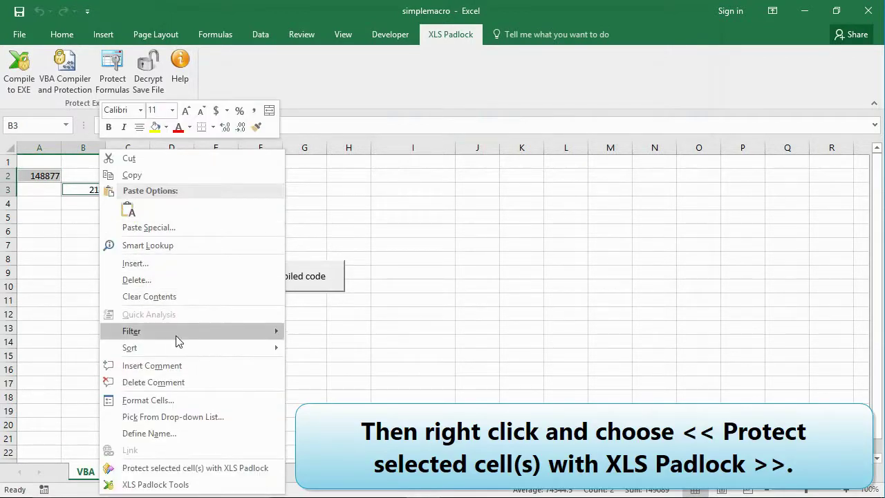
left_click(193, 468)
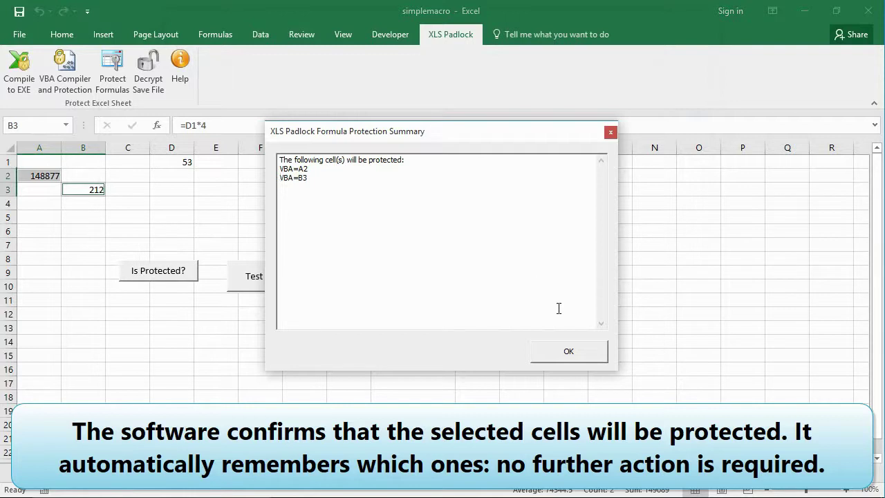
left_click(571, 354)
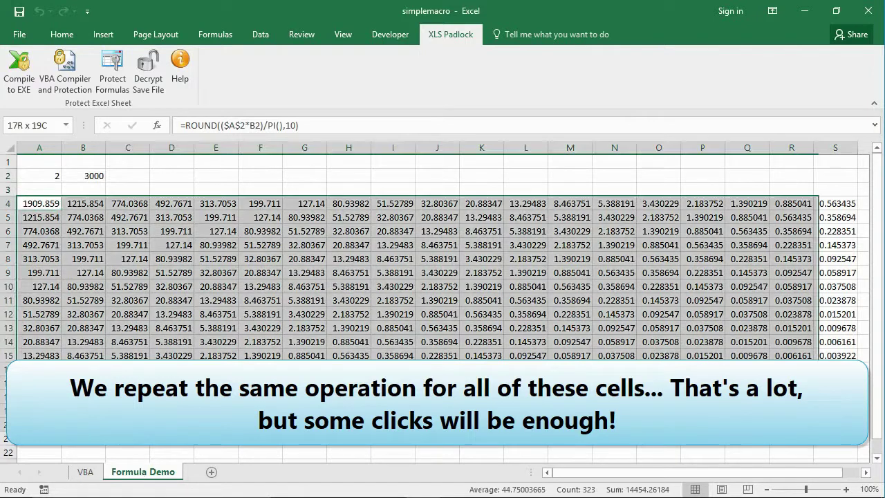
- Mark the Formula Demo block A4:S20 for XLS Padlock protection
left_click_drag(40, 203, 861, 442)
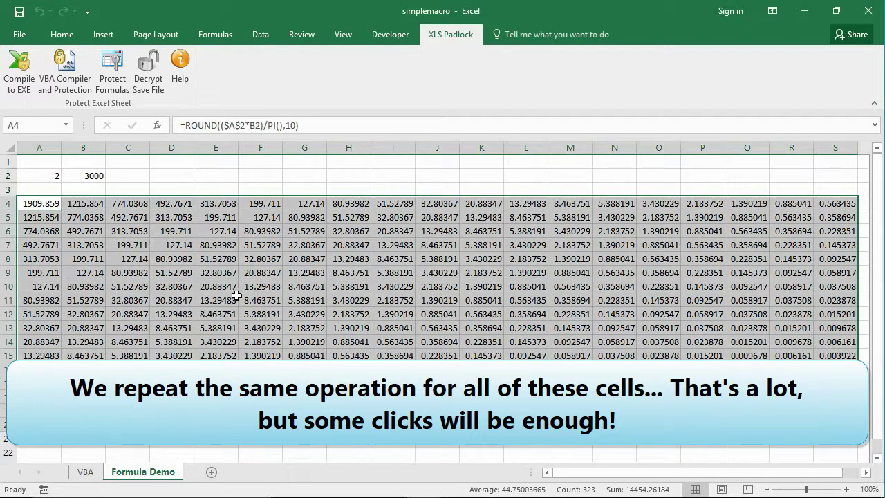
right_click(230, 261)
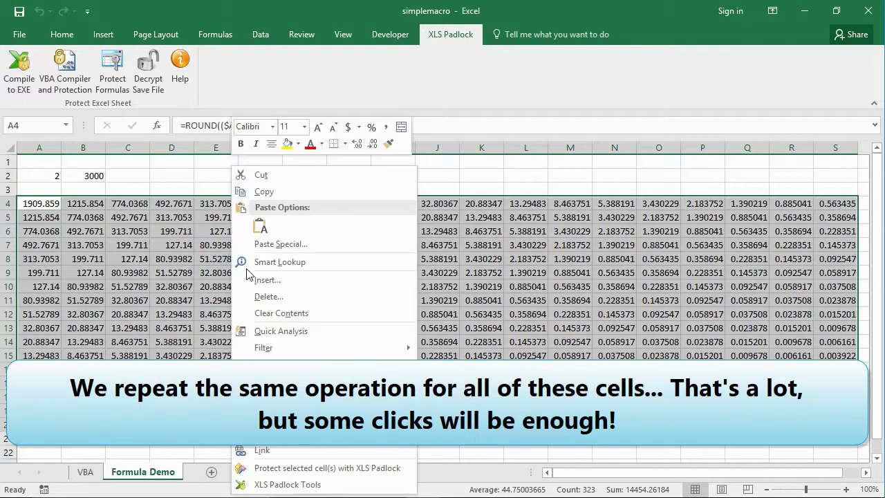
left_click(355, 465)
mouse_move(602, 172)
left_mouse_down()
mouse_move(602, 310)
mouse_move(599, 156)
left_mouse_up()
left_click(571, 351)
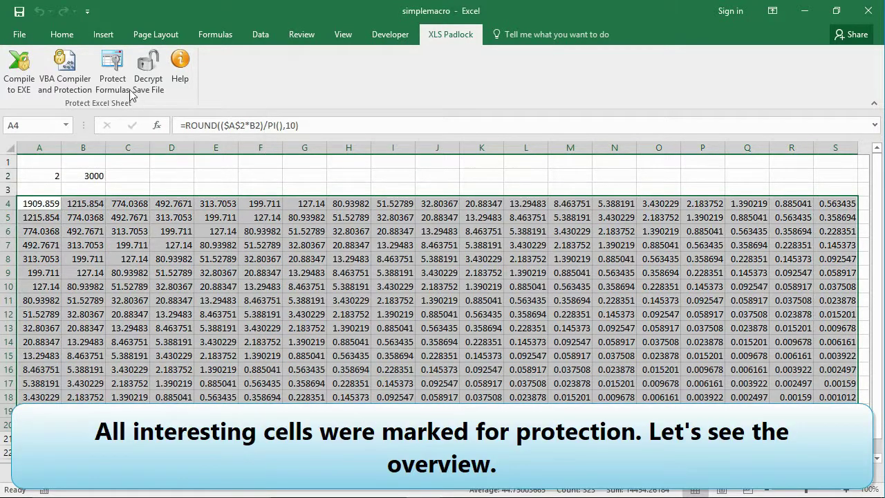
- Review the 325 formulas in the protection list, save it, and return to the VBA sheet
left_click(113, 69)
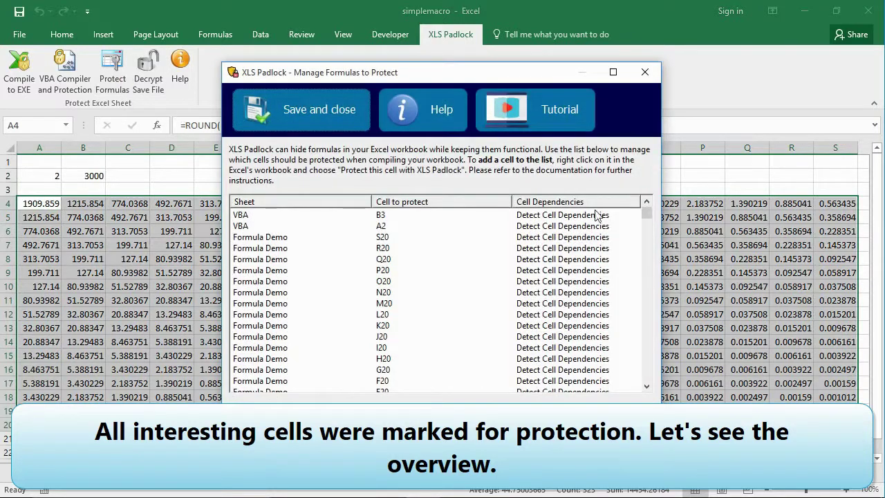
left_click_drag(647, 213, 647, 195)
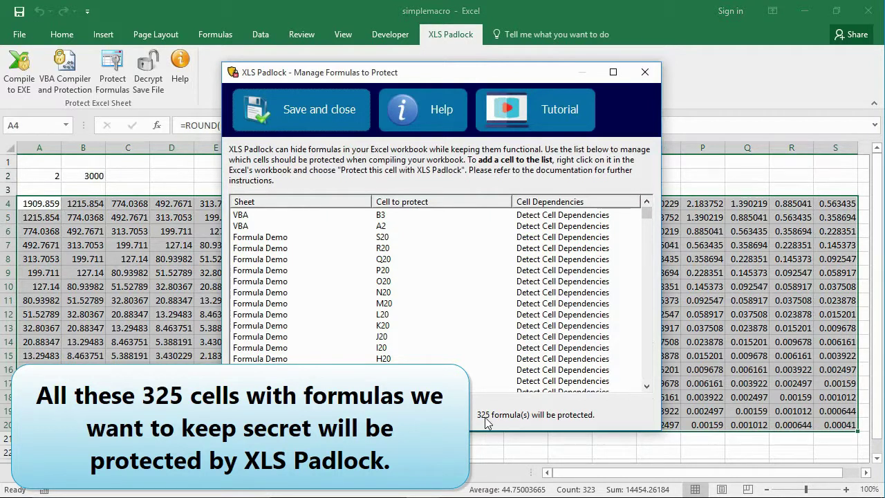
left_click(347, 124)
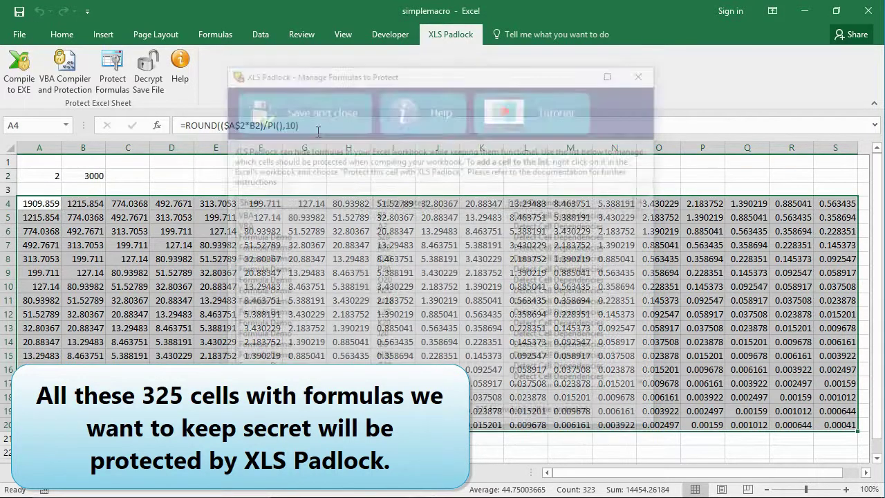
left_click(81, 470)
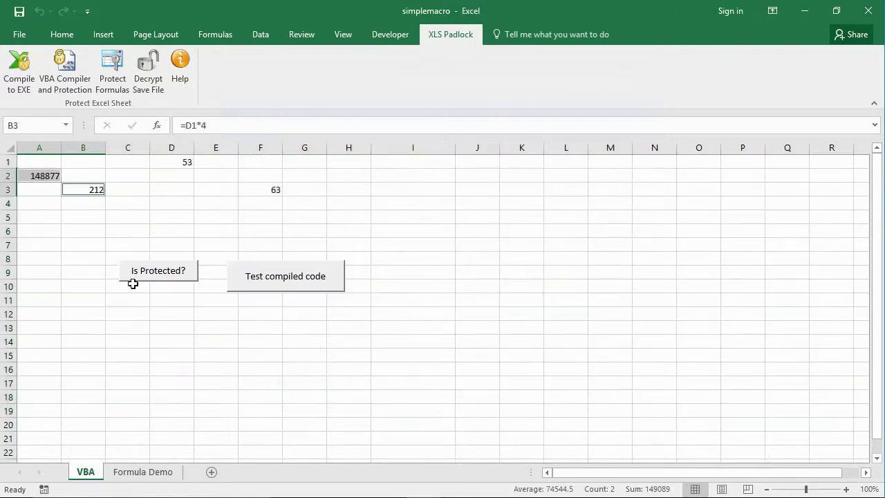
- Select empty cell C4 and start XLS Padlock's Compile to EXE
left_click(148, 201)
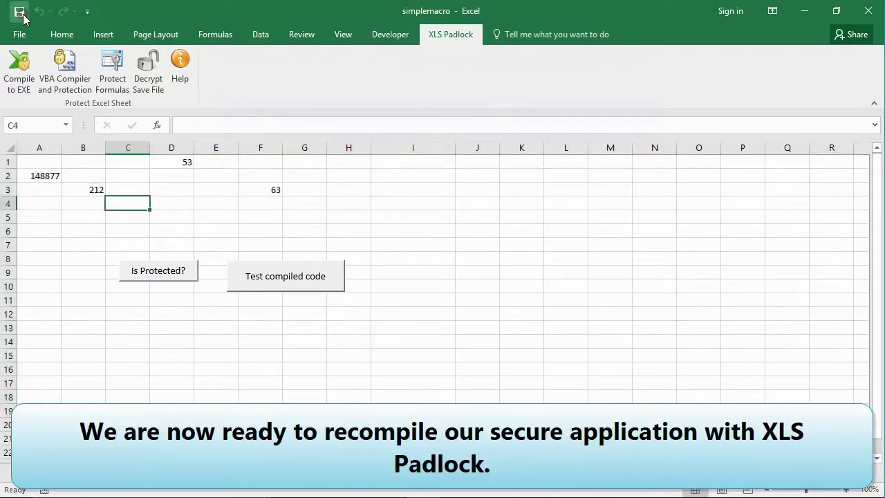
left_click(28, 67)
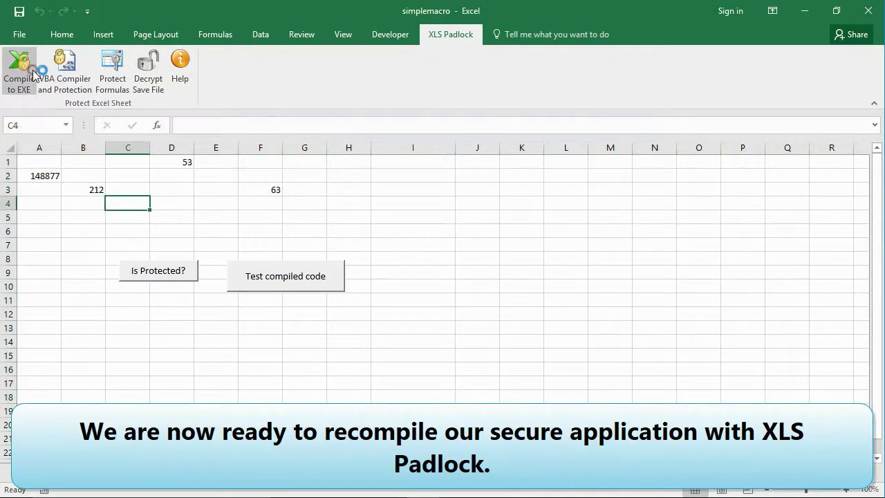
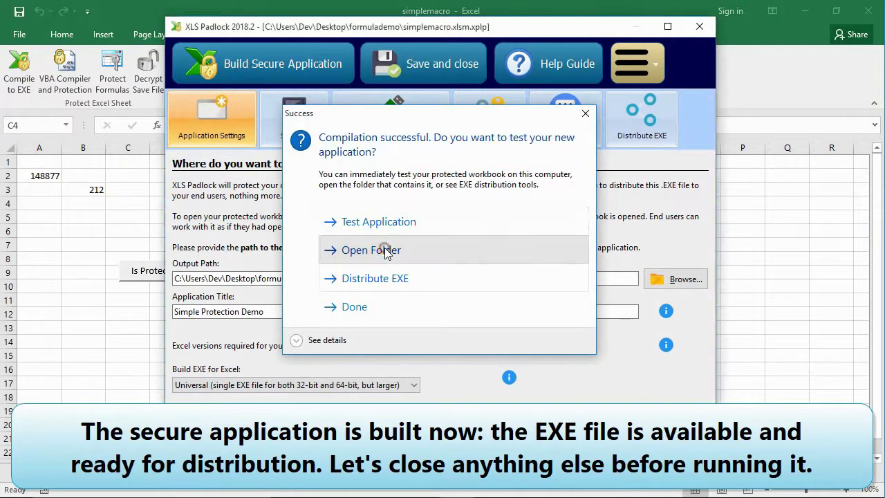
- Open the output folder that holds the compiled simplemacro application
left_click(385, 250)
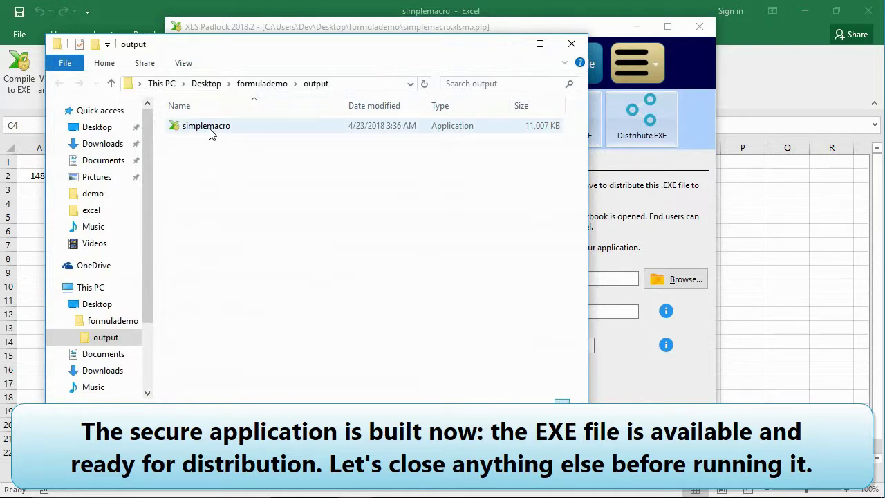
- Close XLS Padlock and Excel, then launch simplemacro.exe from the output folder
left_click(708, 31)
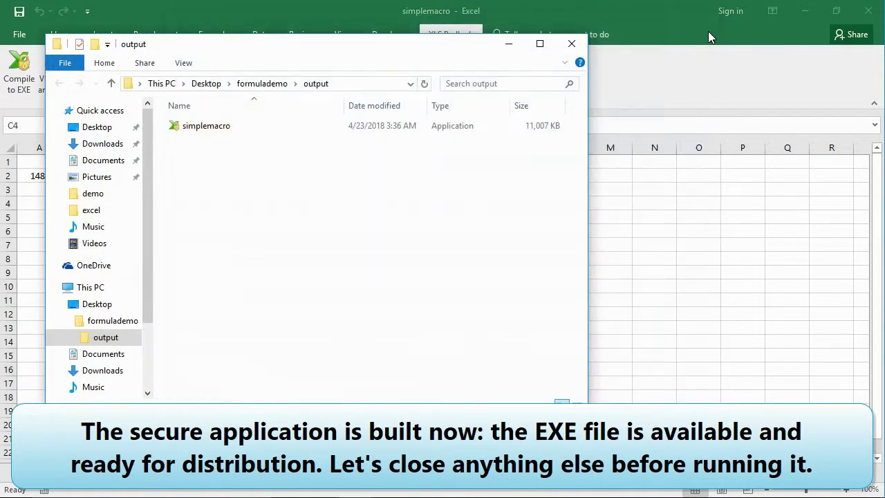
left_click(868, 11)
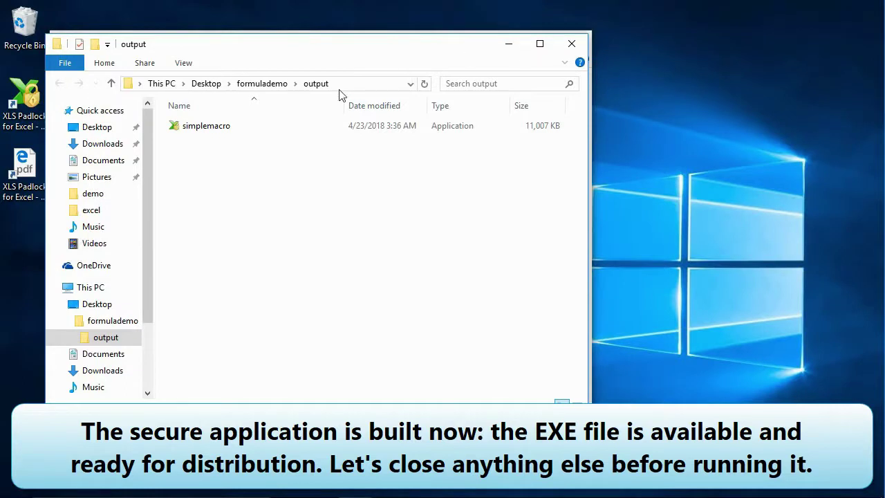
double_click(216, 126)
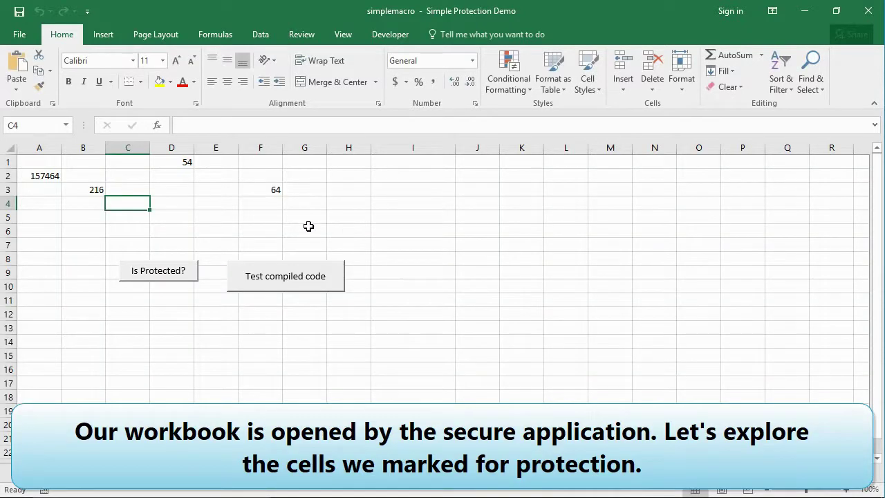
- Inspect the PLEvalFormD formulas now behind cells B3 and A2
left_click(85, 188)
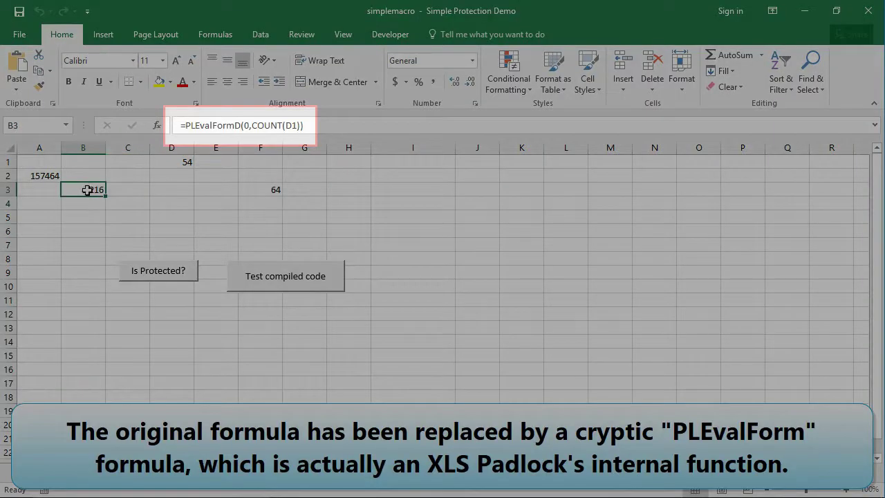
left_click(41, 175)
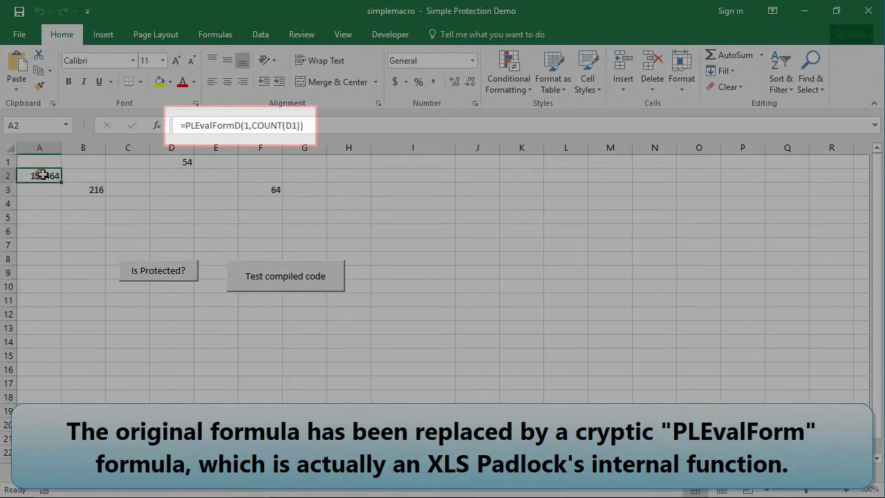
left_click(96, 189)
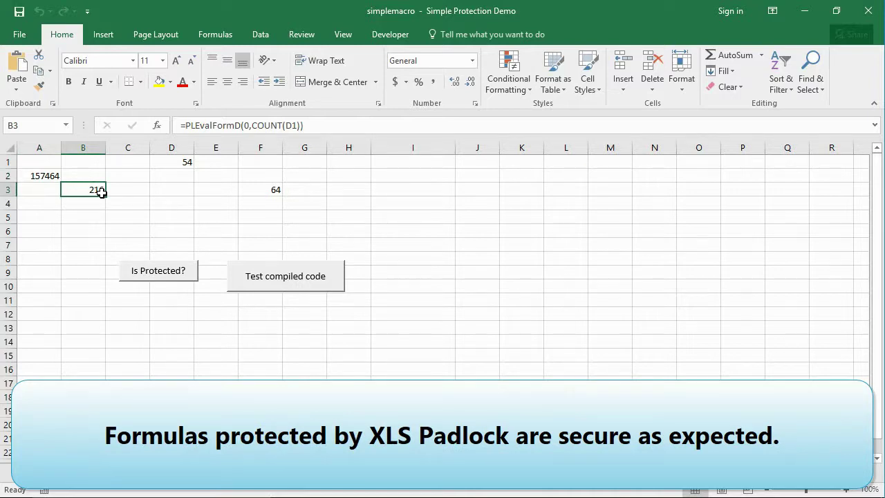
- Confirm via Is Protected? that the workbook runs protected, then go to the Formula Demo sheet
left_click(170, 273)
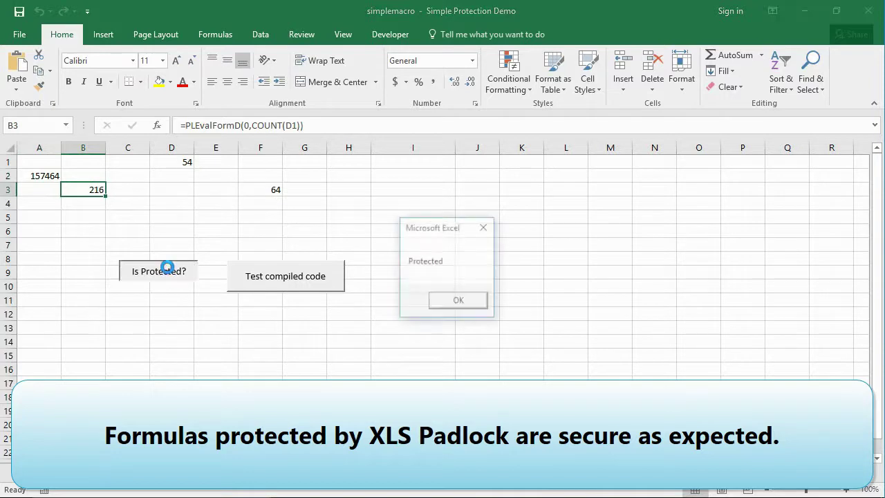
left_click(465, 301)
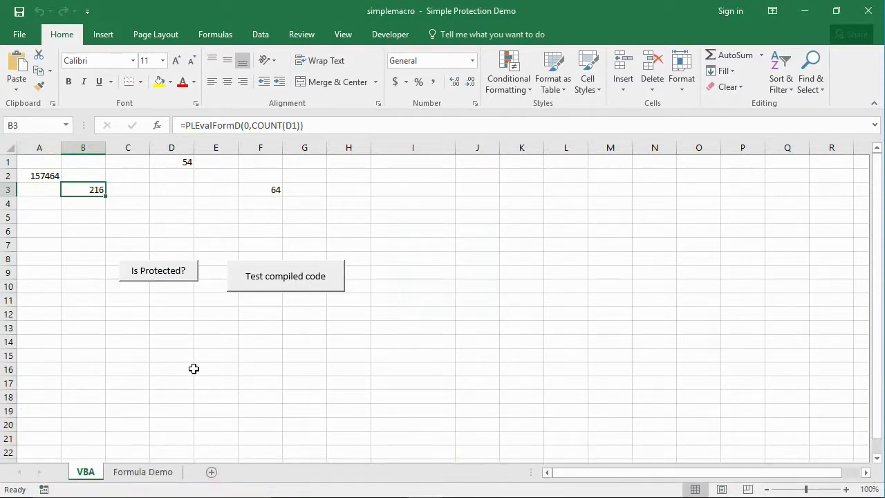
left_click(149, 471)
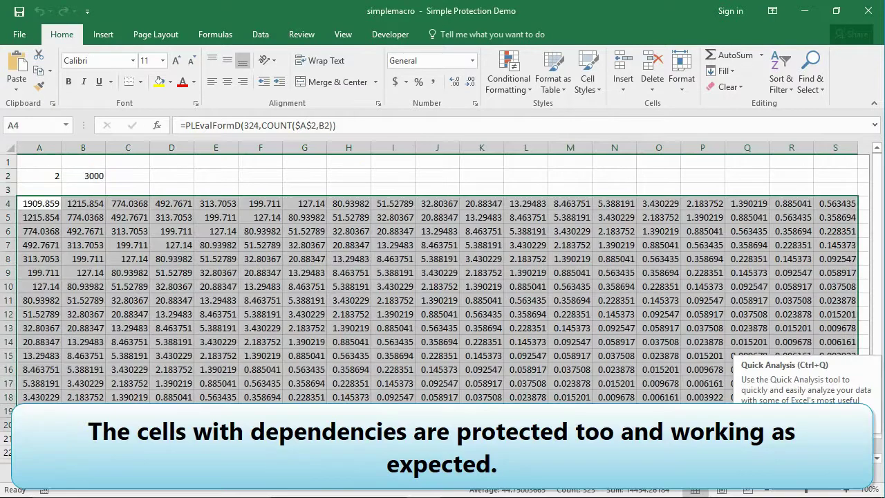
- Inspect the protected formulas across the table, including cells I7 and K7
left_click(198, 185)
left_click(75, 202)
left_click(122, 262)
left_click(198, 285)
left_click(262, 301)
left_click(367, 286)
left_click(403, 246)
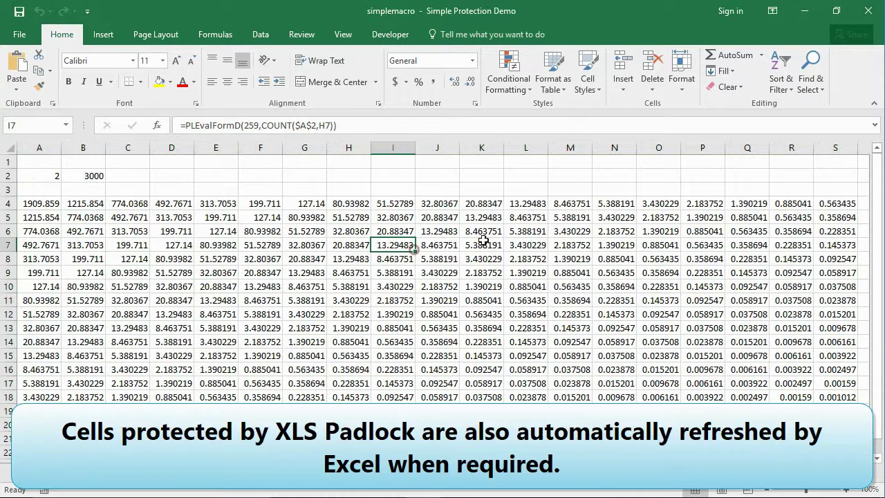
left_click(483, 242)
- Set B2 to 5000 and check the recalculated formulas, including G17
left_click(93, 177)
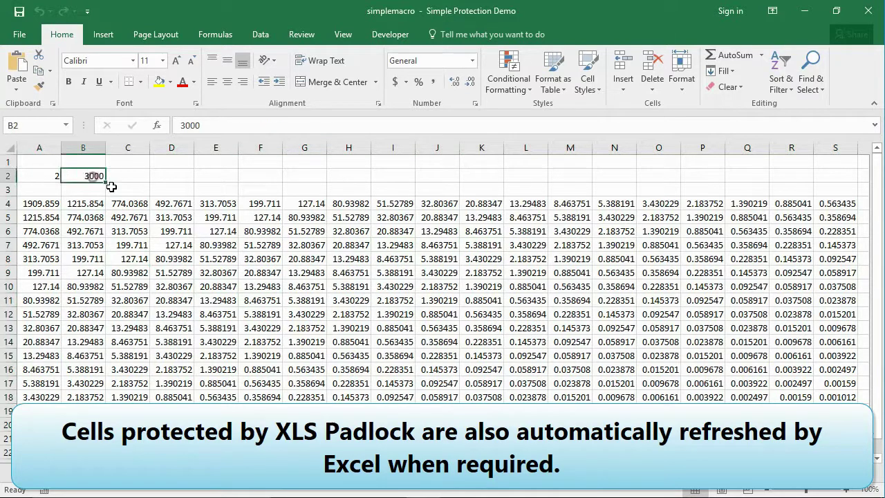
type("50")
key("Return")
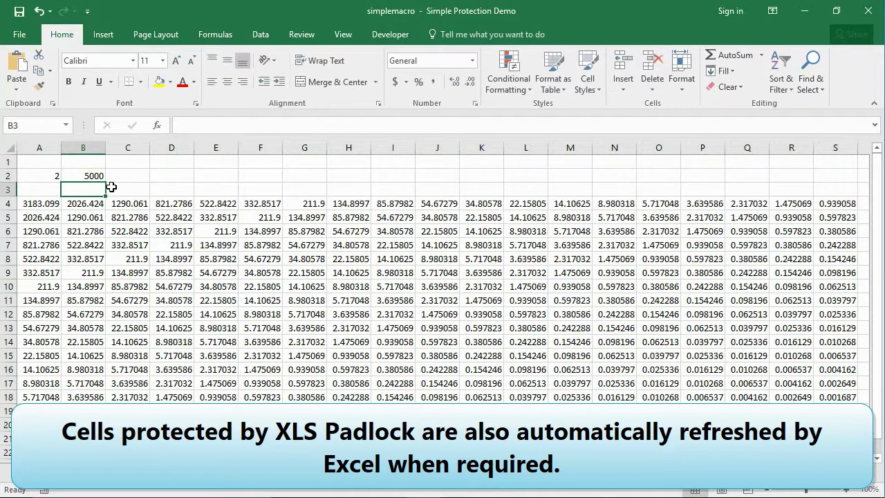
left_click(267, 249)
left_click(277, 313)
left_click(297, 381)
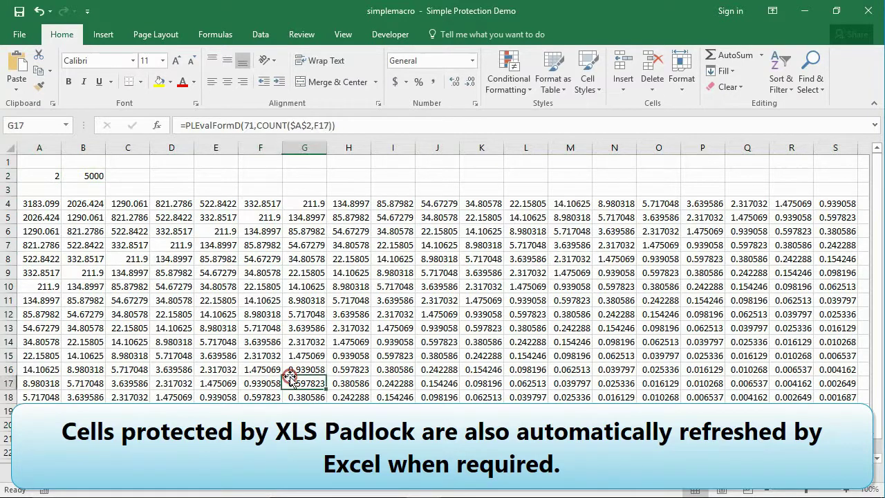
- Change B2 to 9000 and A2 to 8
left_click(80, 177)
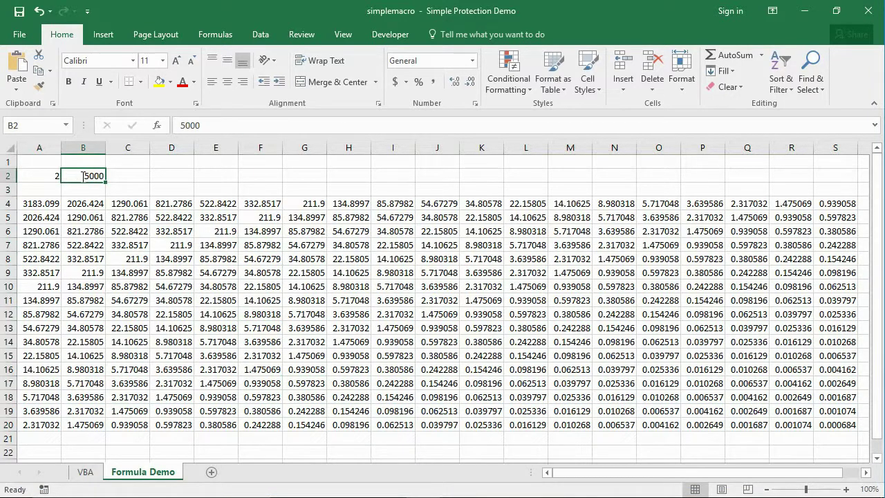
type("9")
key("Return")
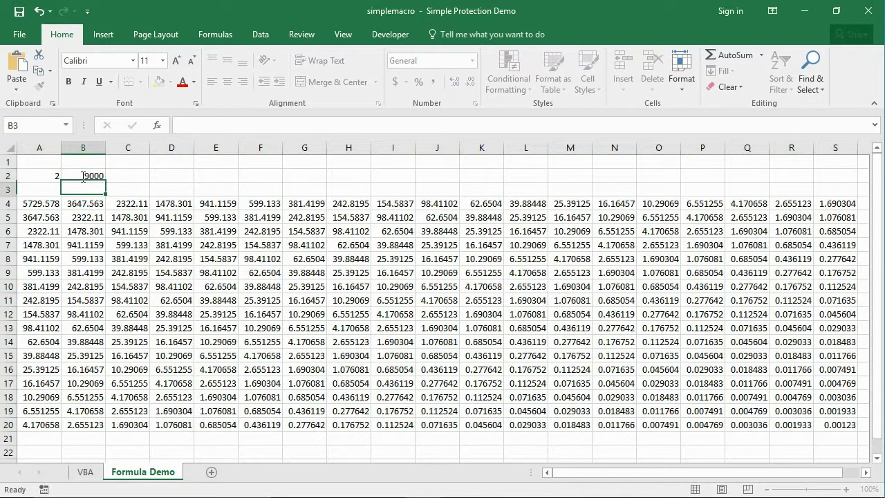
left_click(35, 174)
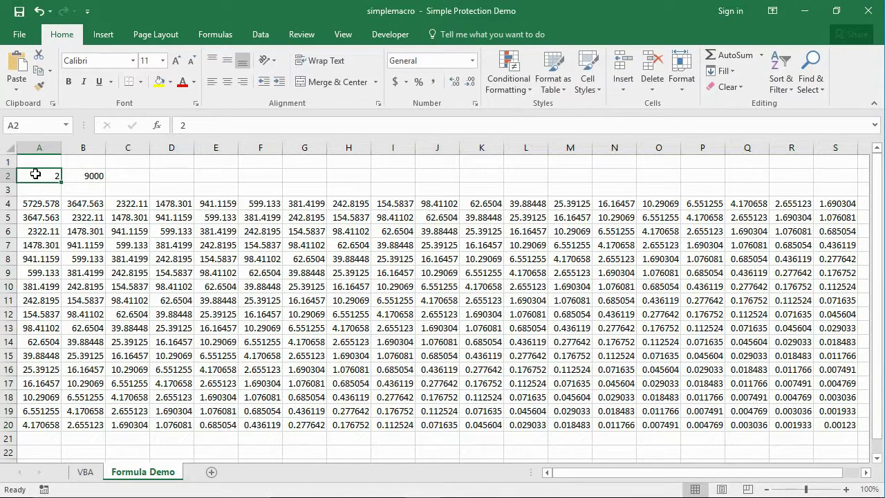
type("8")
key("Return")
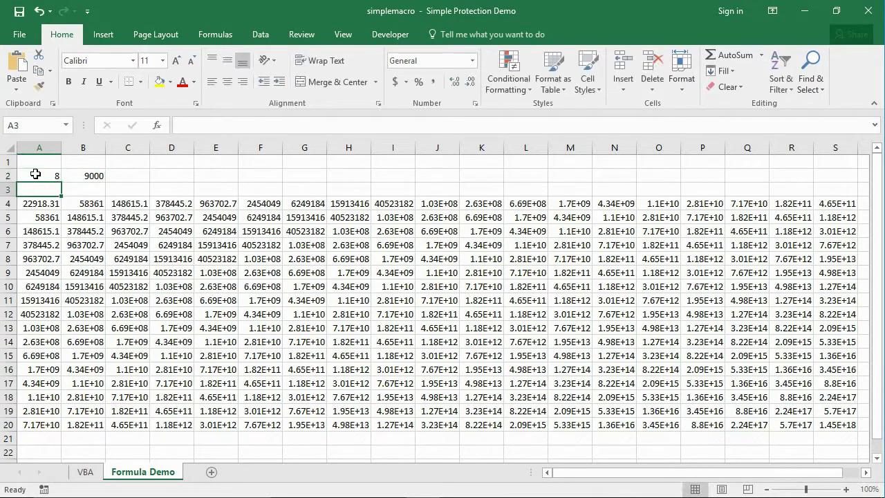
- Inspect the recalculated cells' formulas, including I12 and K13
left_click(196, 206)
left_click(223, 257)
left_click(260, 300)
left_click(405, 313)
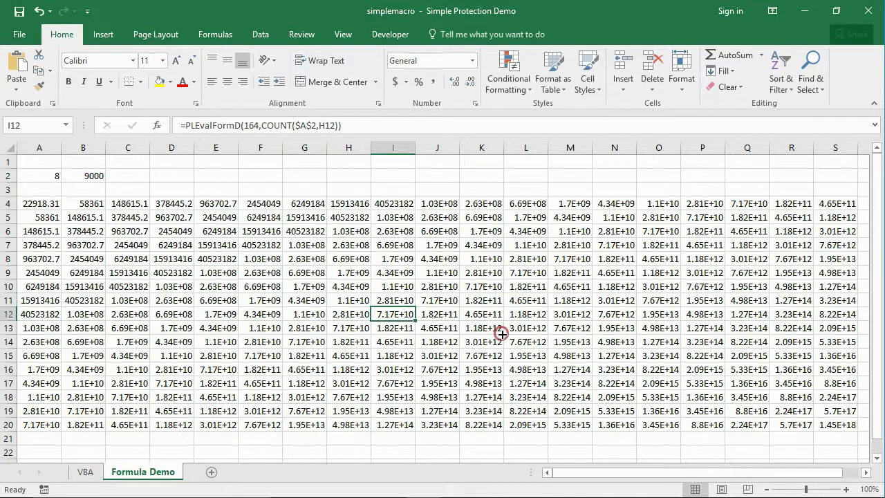
left_click(502, 334)
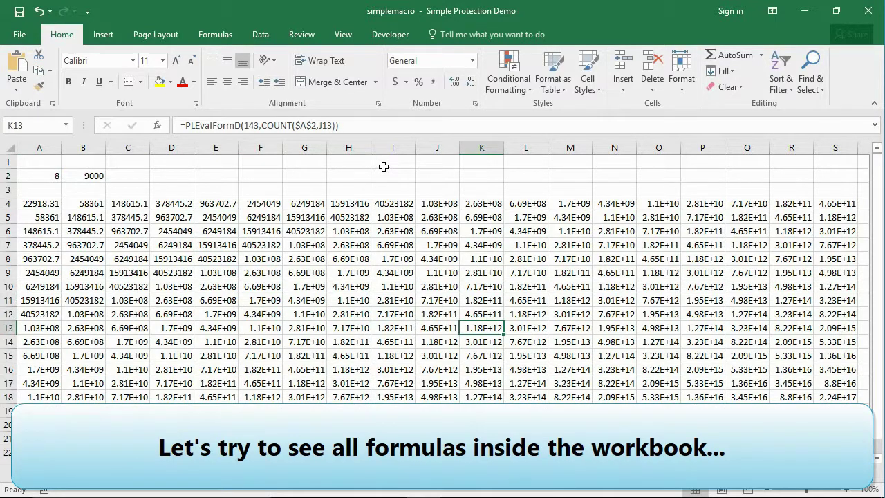
- Find all cells containing '=' and widen the results to show their PLEvalFormD formulas
left_click(811, 81)
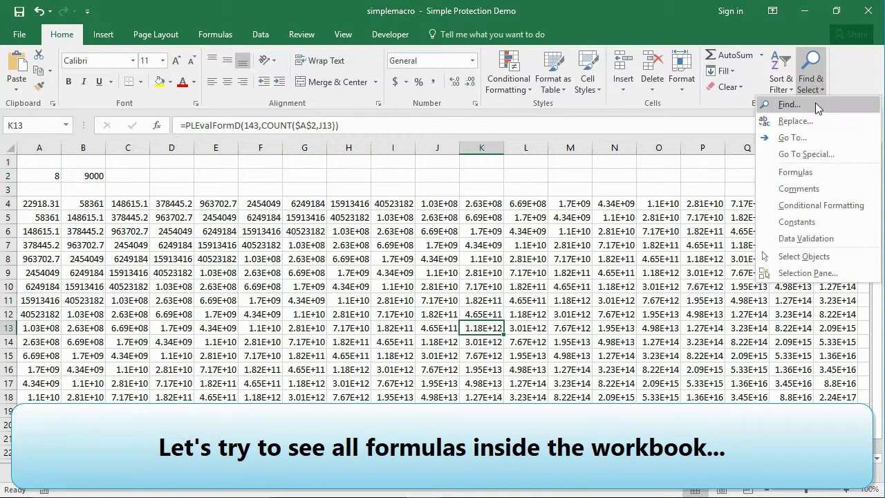
left_click(813, 104)
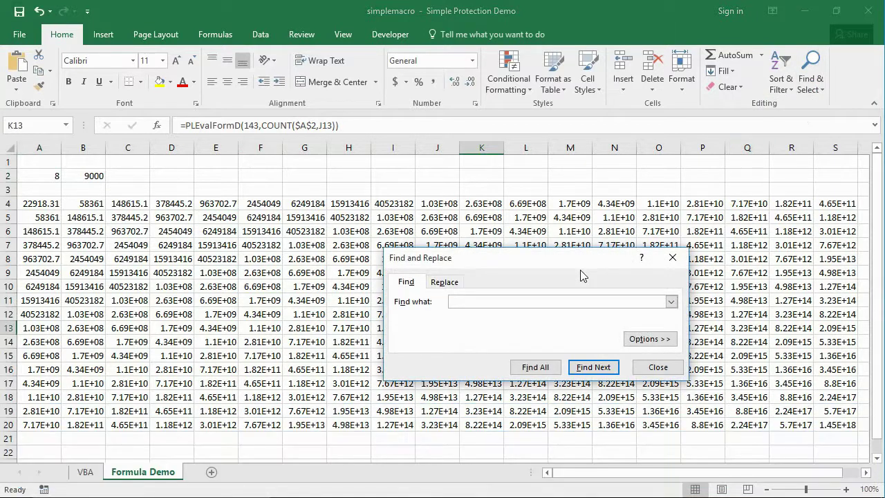
type("=")
left_click(538, 367)
left_click_drag(384, 251, 157, 72)
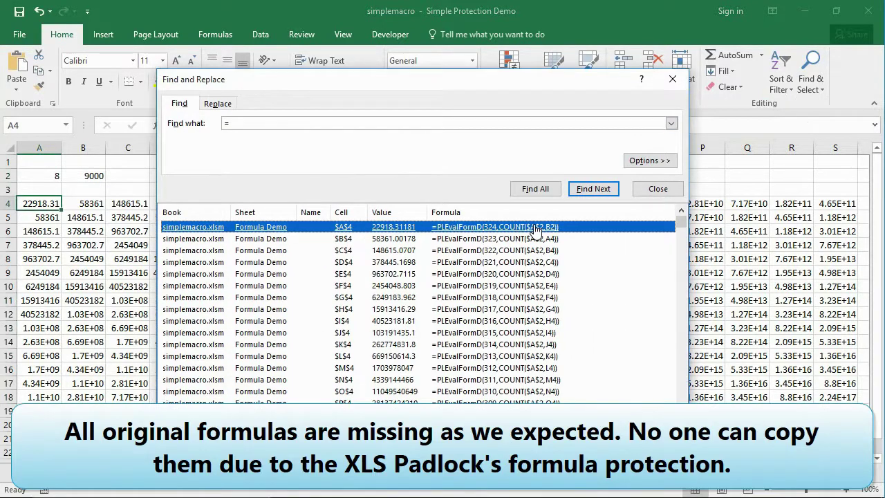
mouse_move(675, 233)
left_mouse_down()
mouse_move(682, 390)
mouse_move(680, 220)
left_mouse_up()
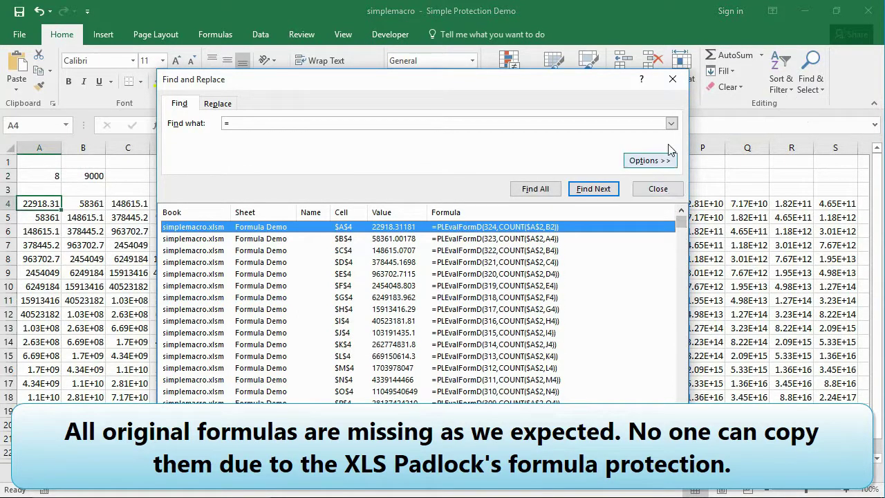